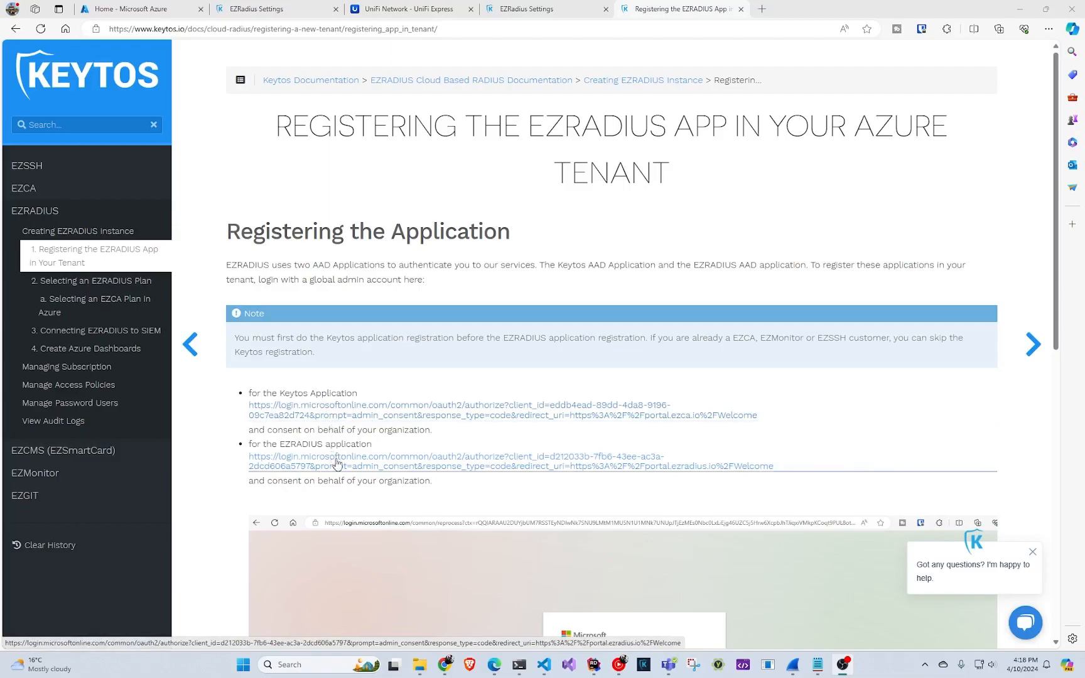
# Register the EZRADIUS application in the Azure tenant by accepting its requested permissions with the signed-in account.
pyautogui.middleClick(338, 463)
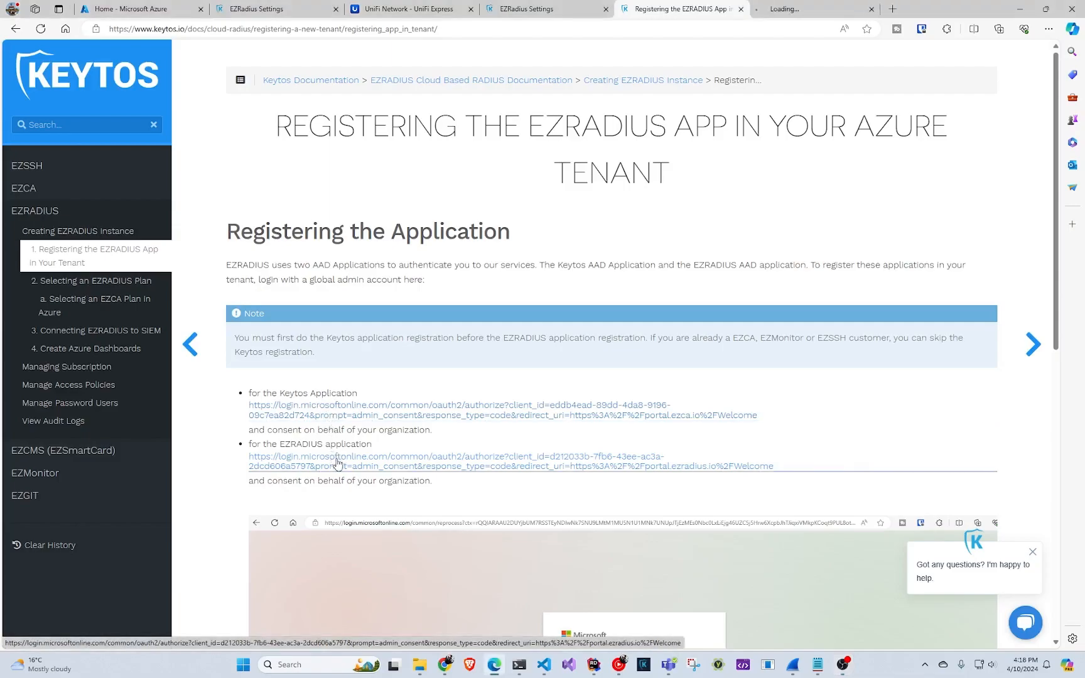
pyautogui.click(778, 16)
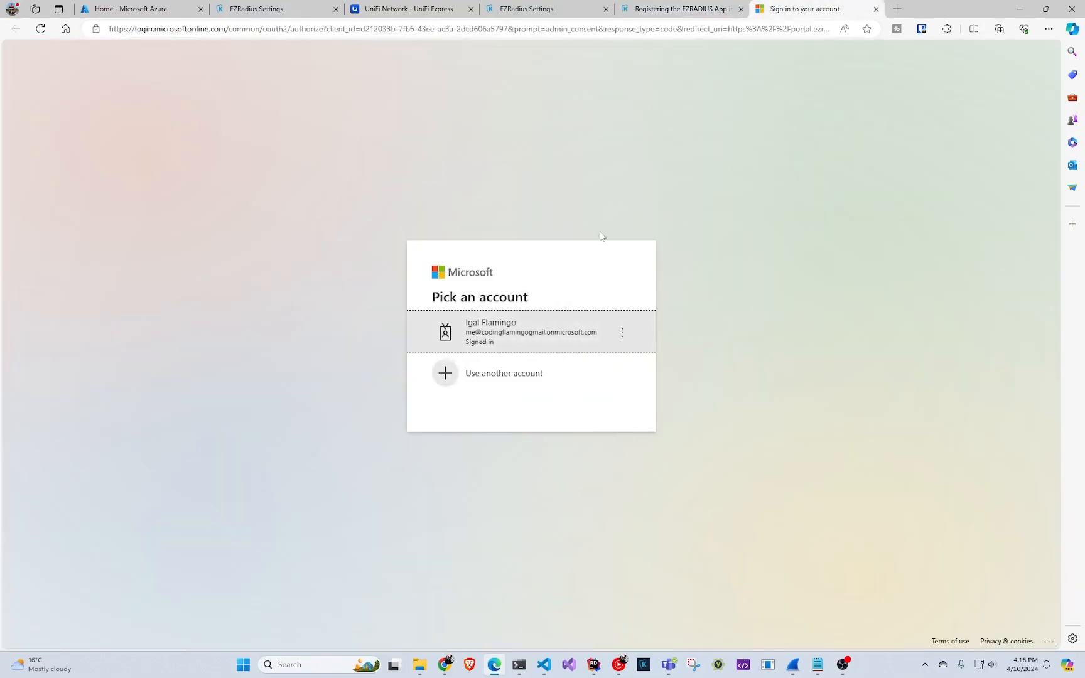
pyautogui.click(538, 346)
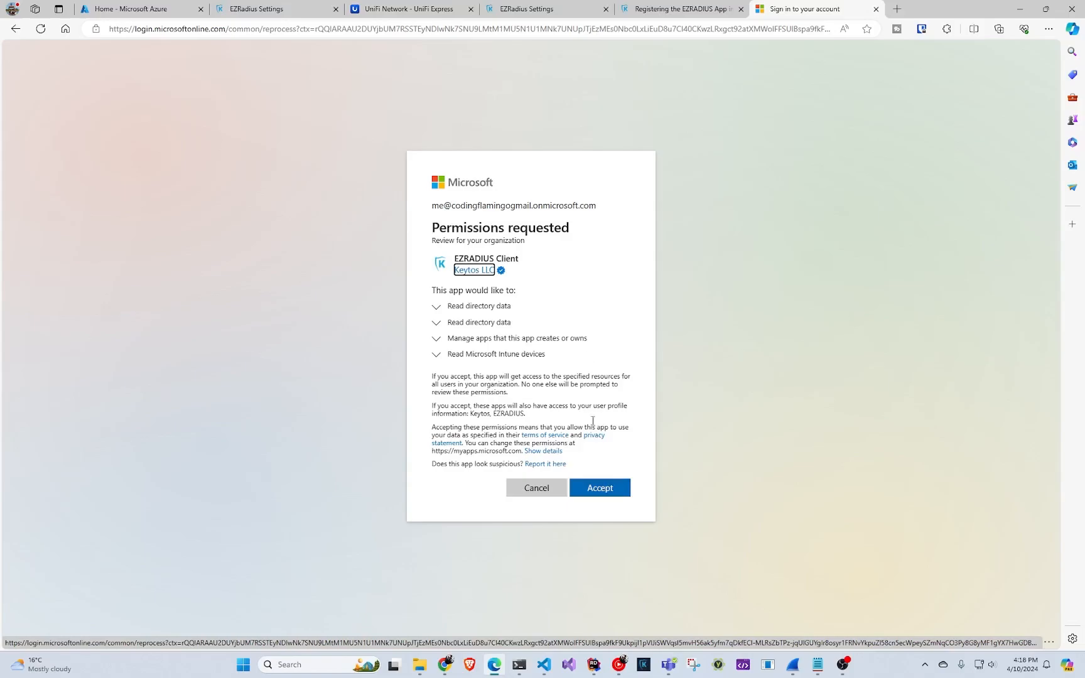
pyautogui.click(607, 495)
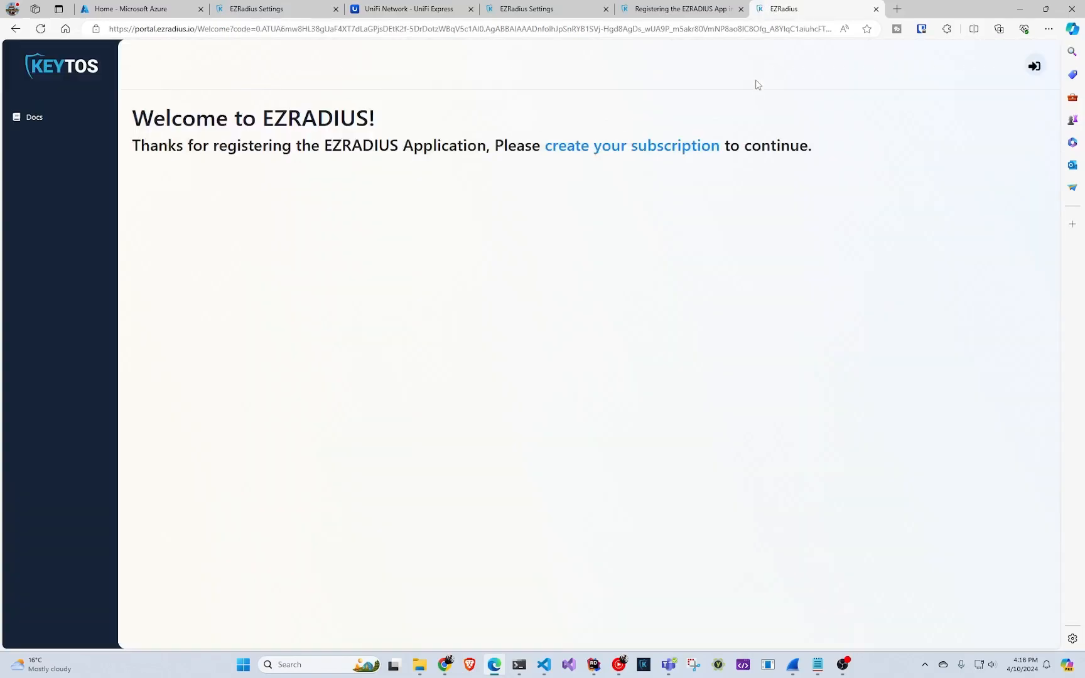
pyautogui.click(876, 9)
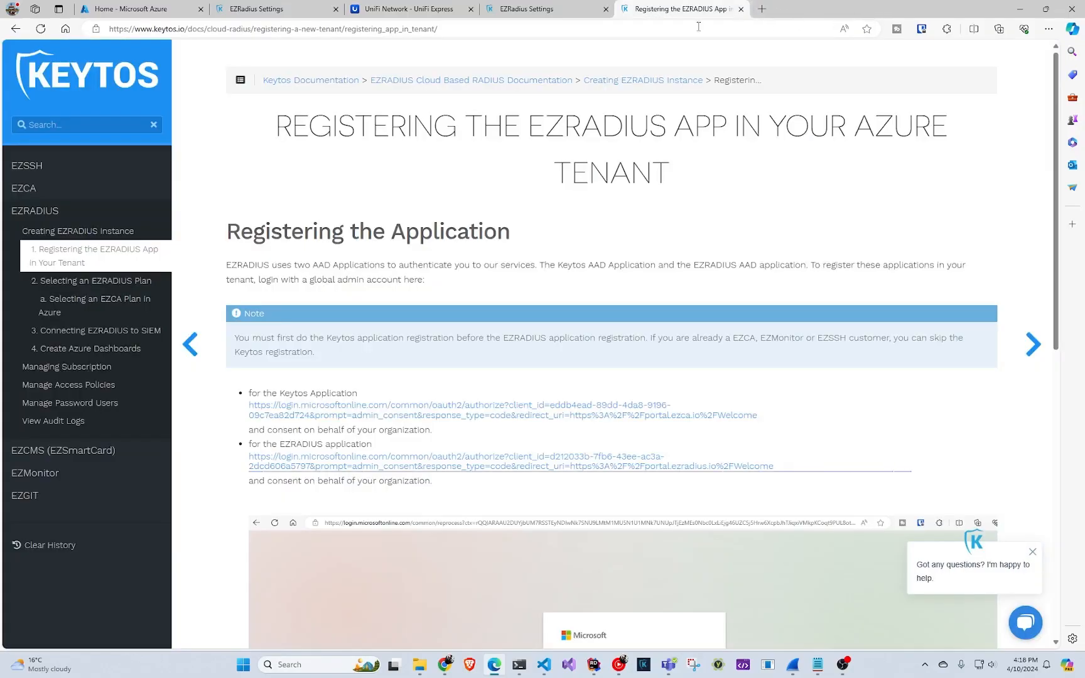
# Search the Azure Marketplace for ez radius and open the non-preview EZ RADIUS offer among the private plans.
pyautogui.click(160, 9)
pyautogui.click(273, 137)
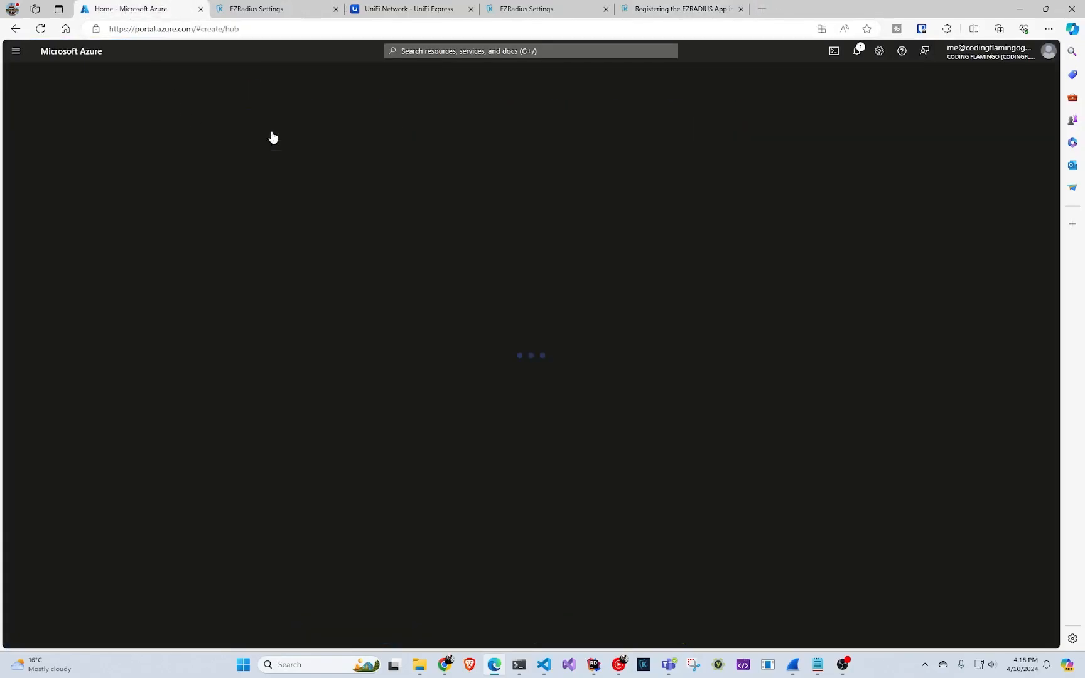
pyautogui.write('ez radi')
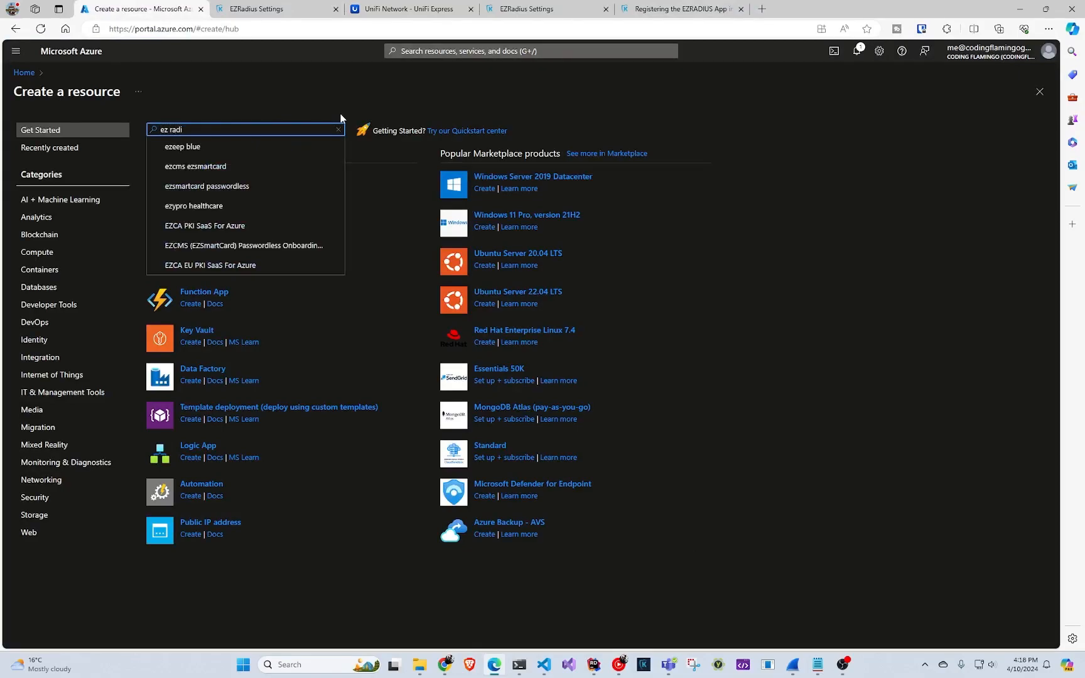
pyautogui.write('us')
pyautogui.press('Return')
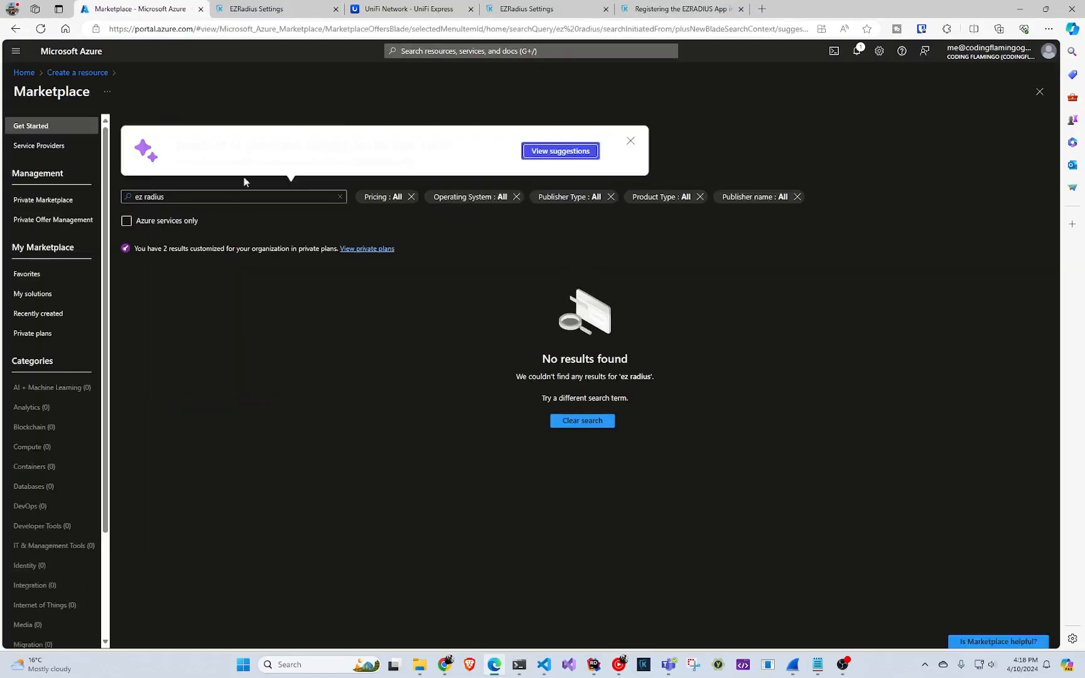
pyautogui.click(364, 248)
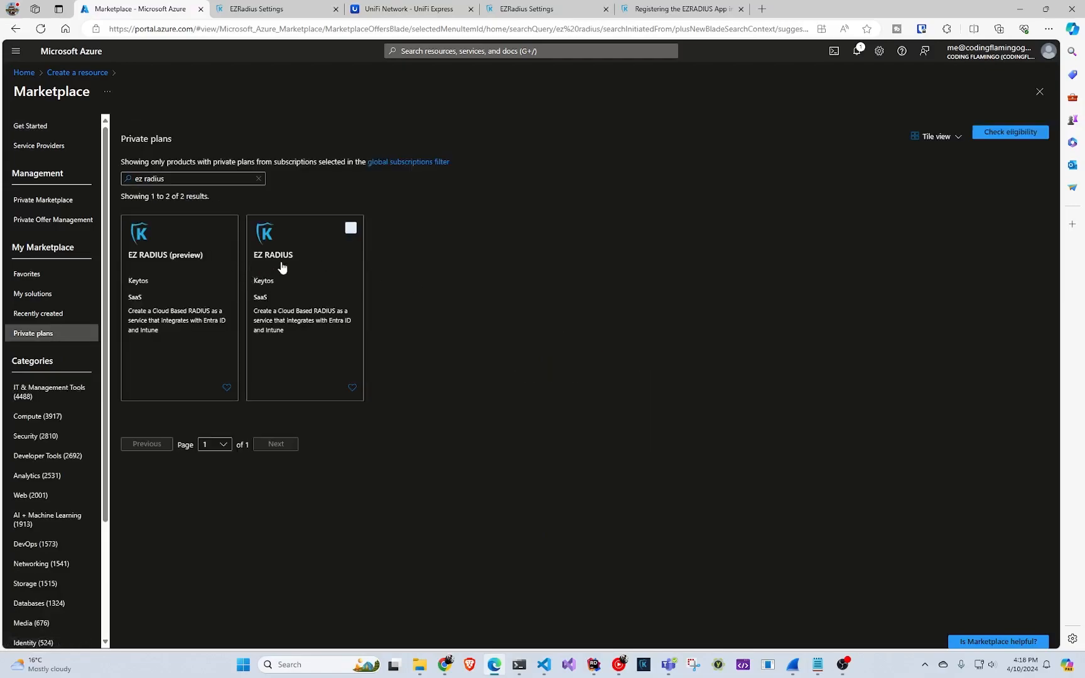
pyautogui.click(283, 267)
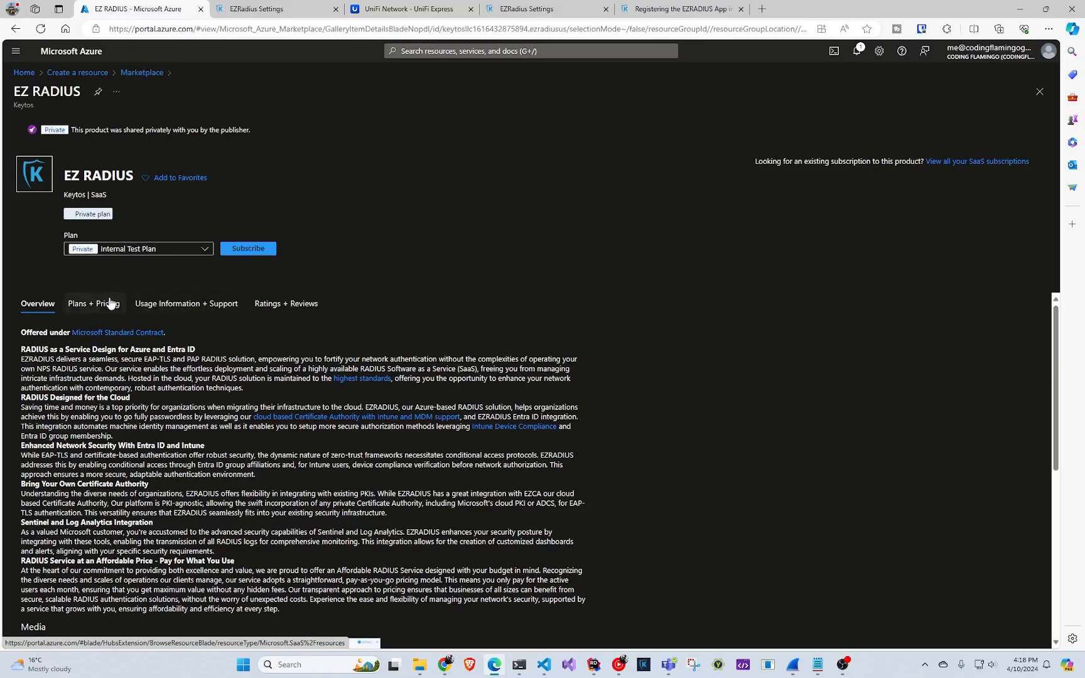
# Subscribe to EZ RADIUS on the Internal Test Plan, using resource group test and the name video-subscription.
pyautogui.click(259, 249)
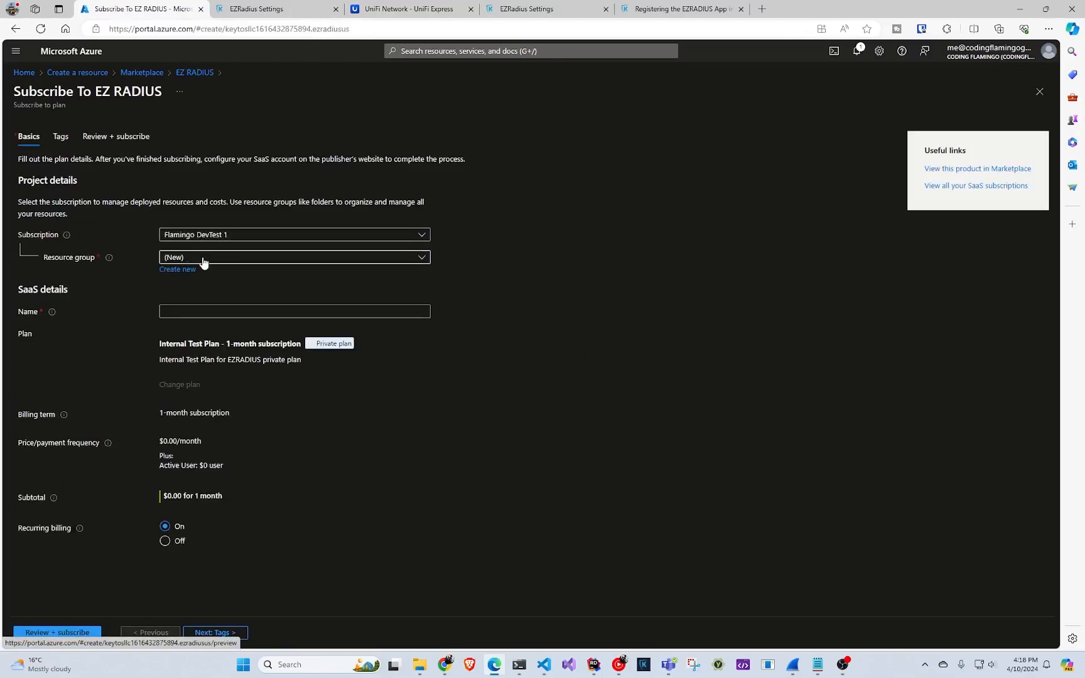
pyautogui.click(203, 262)
pyautogui.scroll(-1, 230, 438)
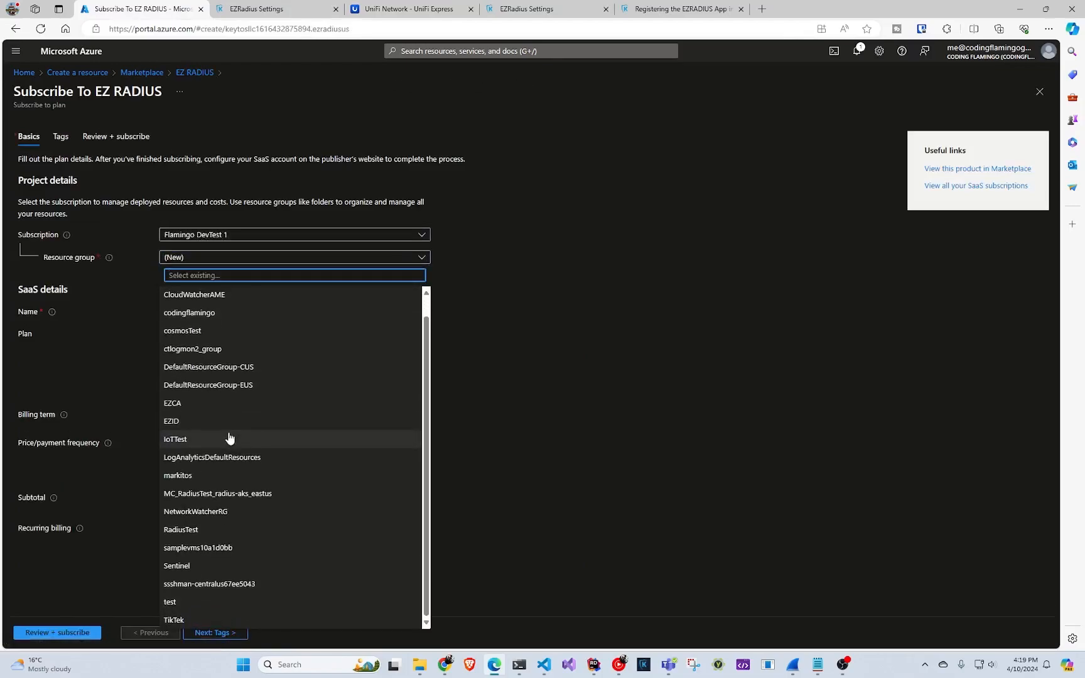
pyautogui.click(182, 597)
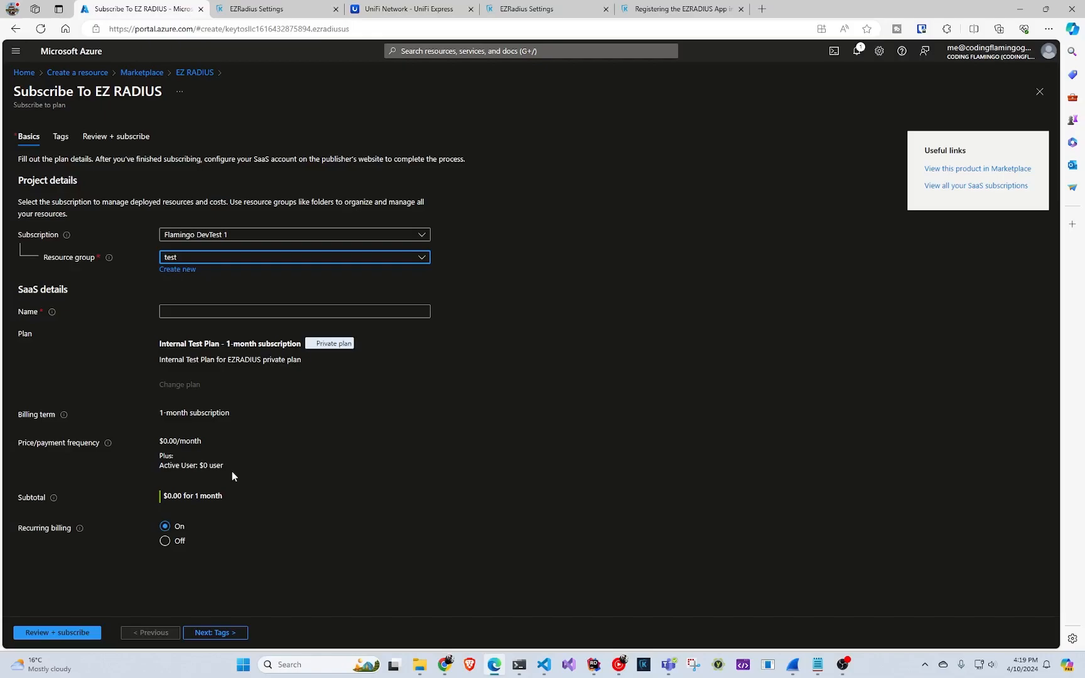
pyautogui.click(206, 306)
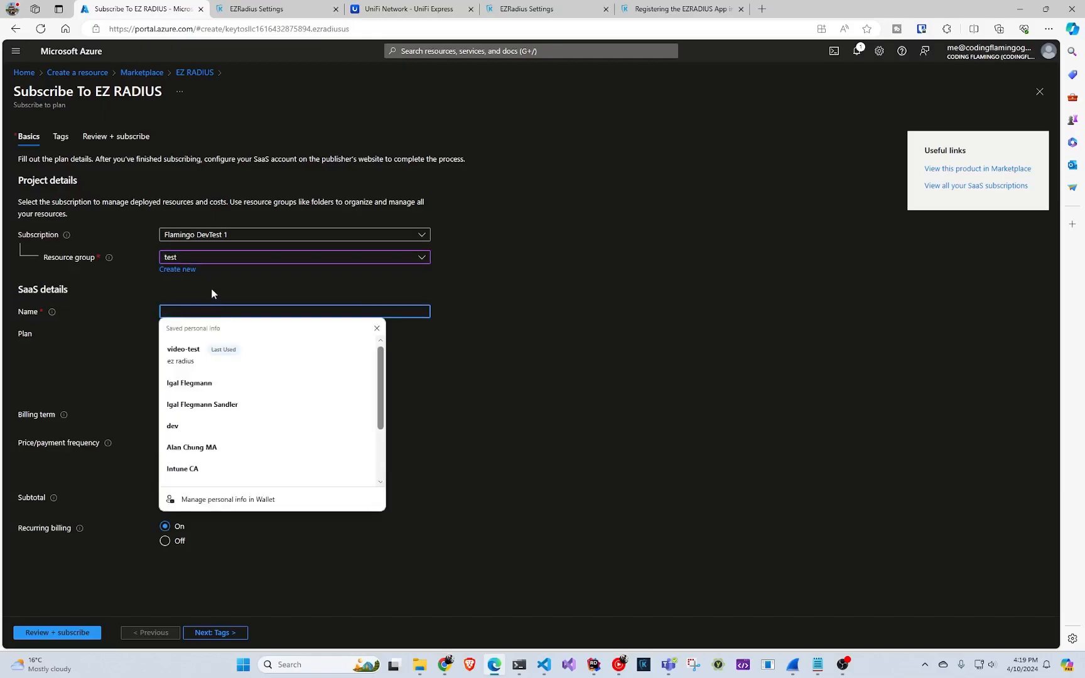
pyautogui.write('video-subscription')
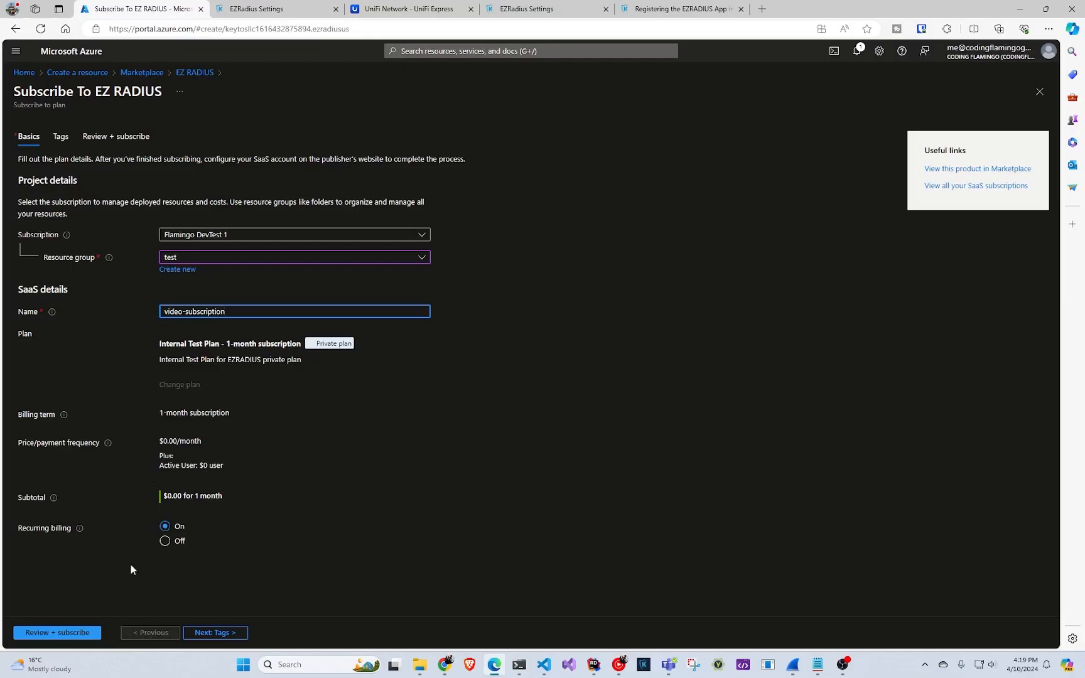
pyautogui.click(49, 632)
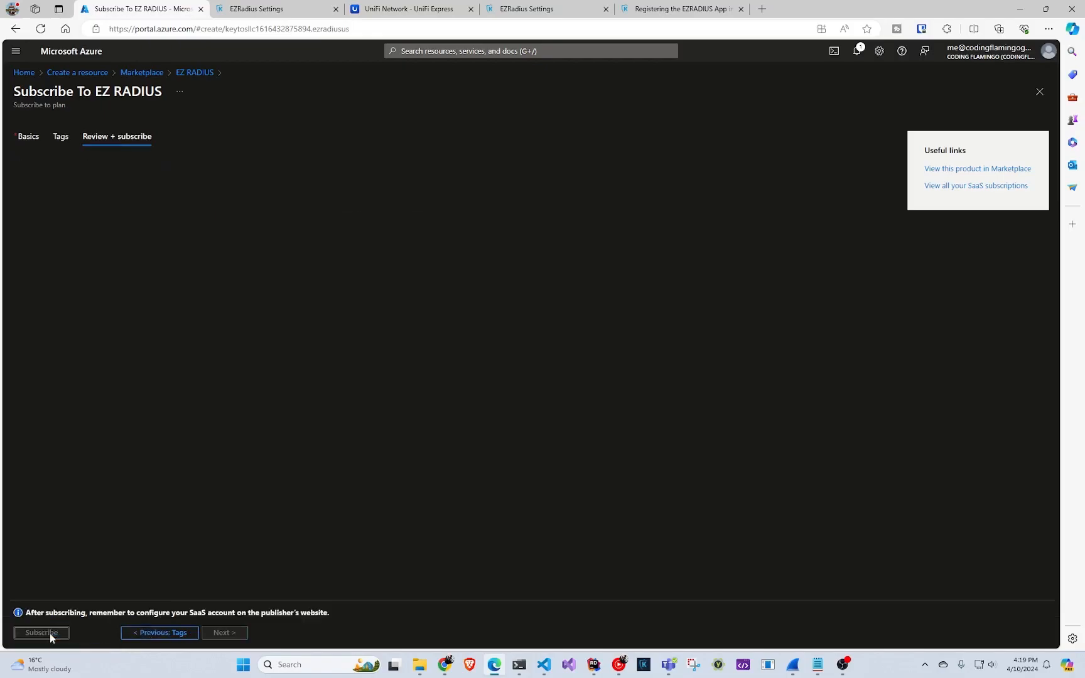
pyautogui.click(49, 634)
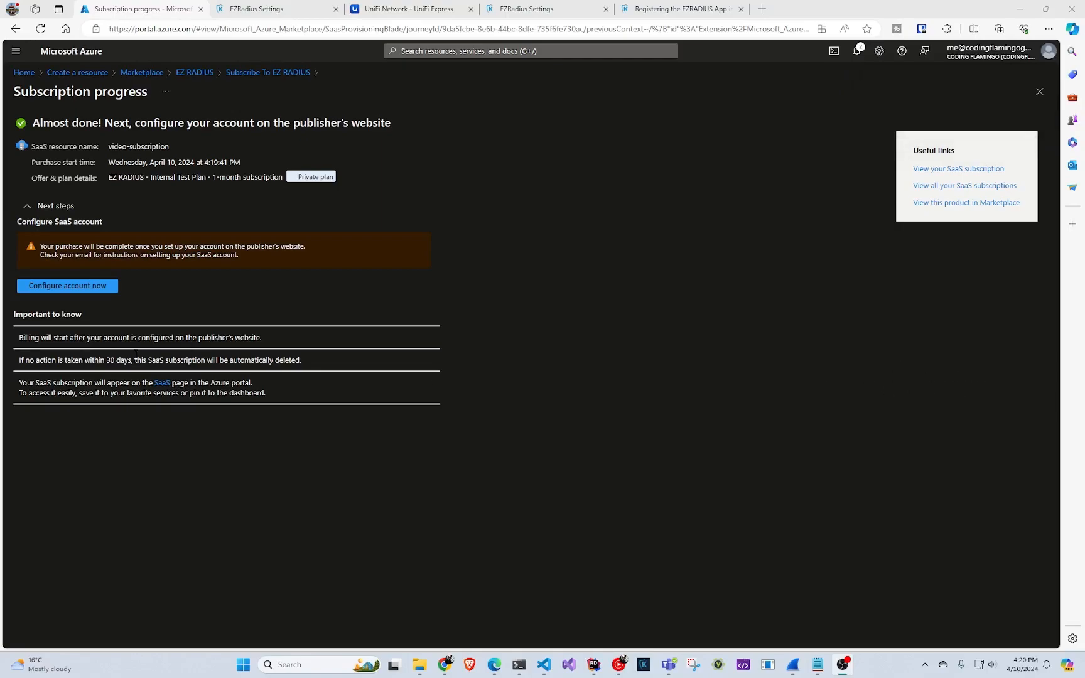
# Configure the purchased account by creating an EZRadius instance with deployment location USA, and open the instance's site.
pyautogui.click(76, 290)
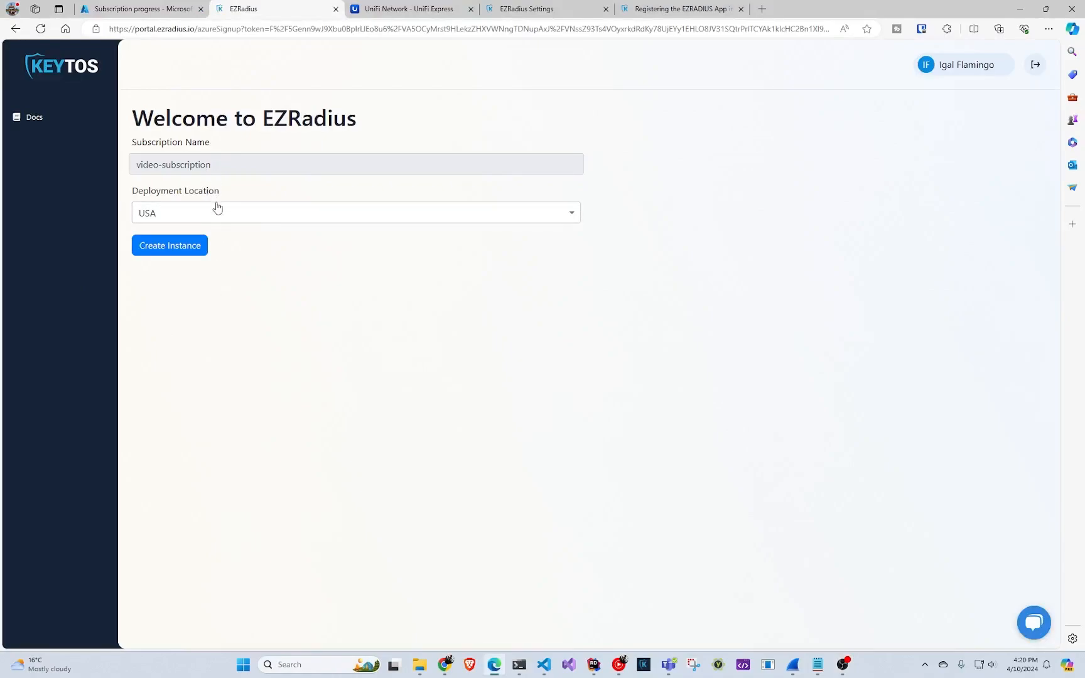
pyautogui.click(194, 250)
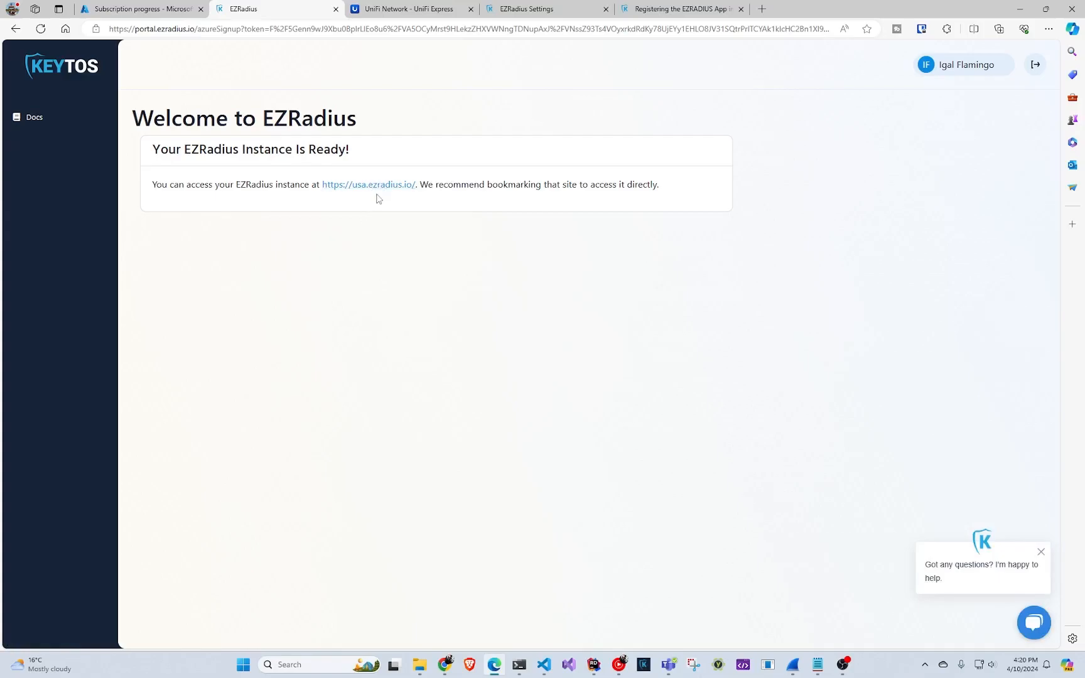
pyautogui.click(383, 185)
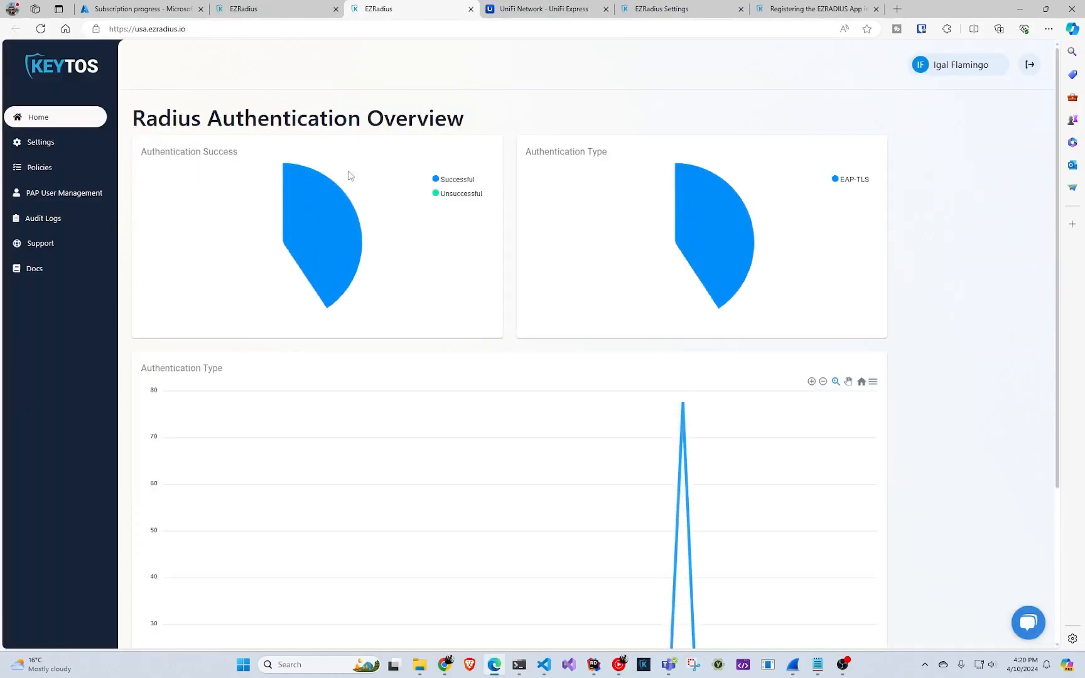
# Review the Radius authentication overview charts and the video-subscription's owners, network administrators, log readers and SIEM settings.
pyautogui.scroll(-2, 390, 318)
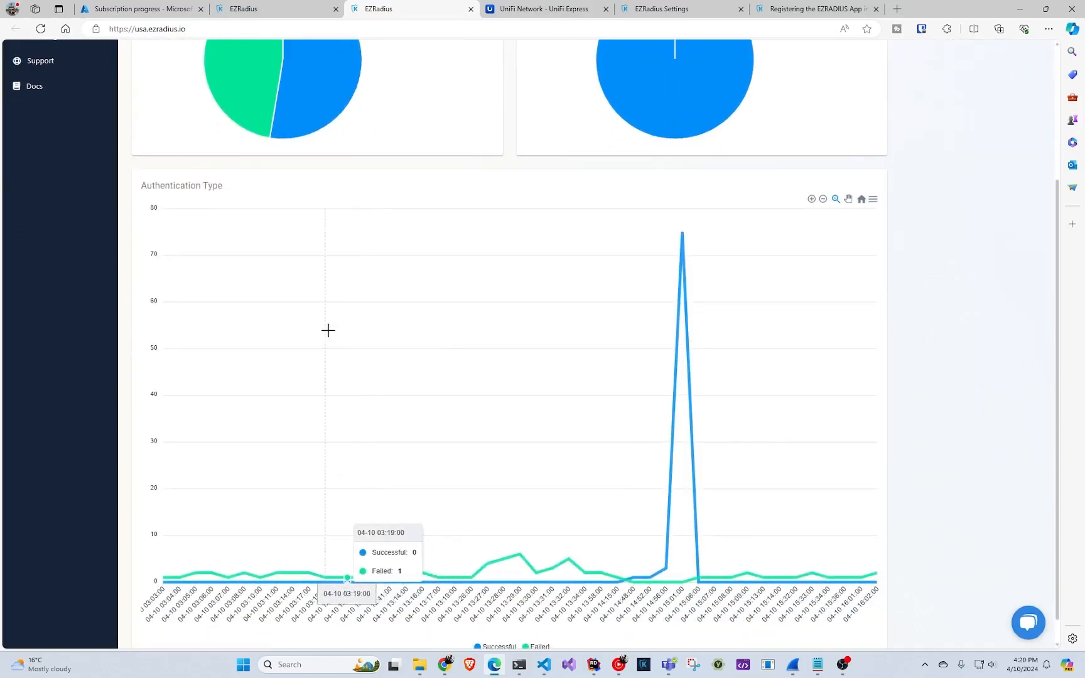
pyautogui.scroll(2, 150, 220)
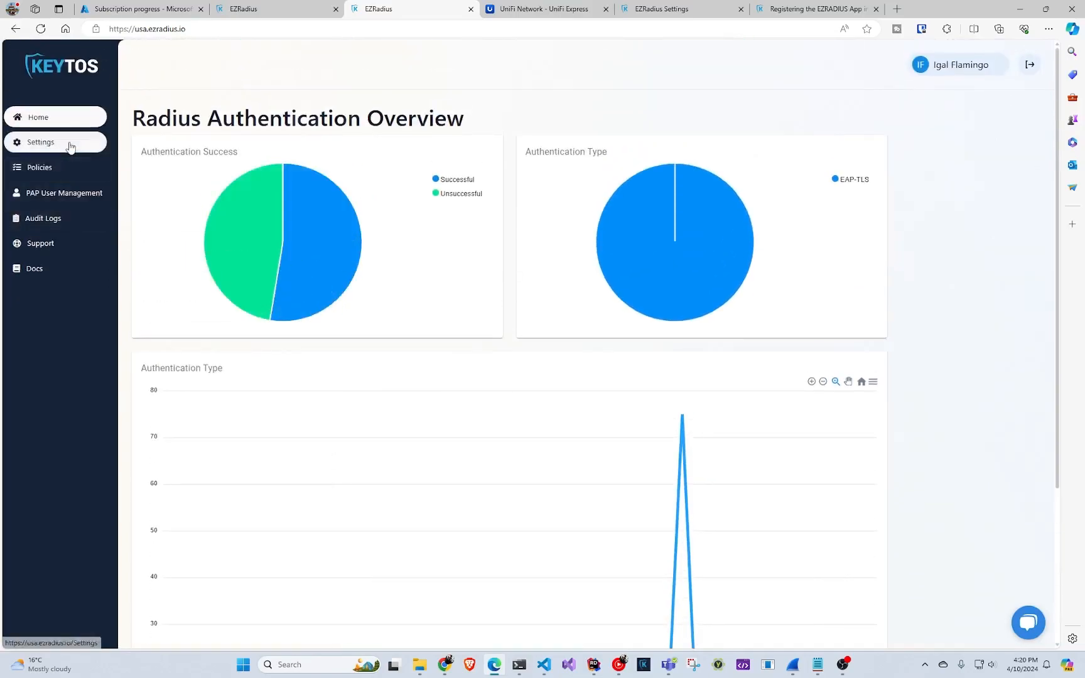
pyautogui.click(70, 144)
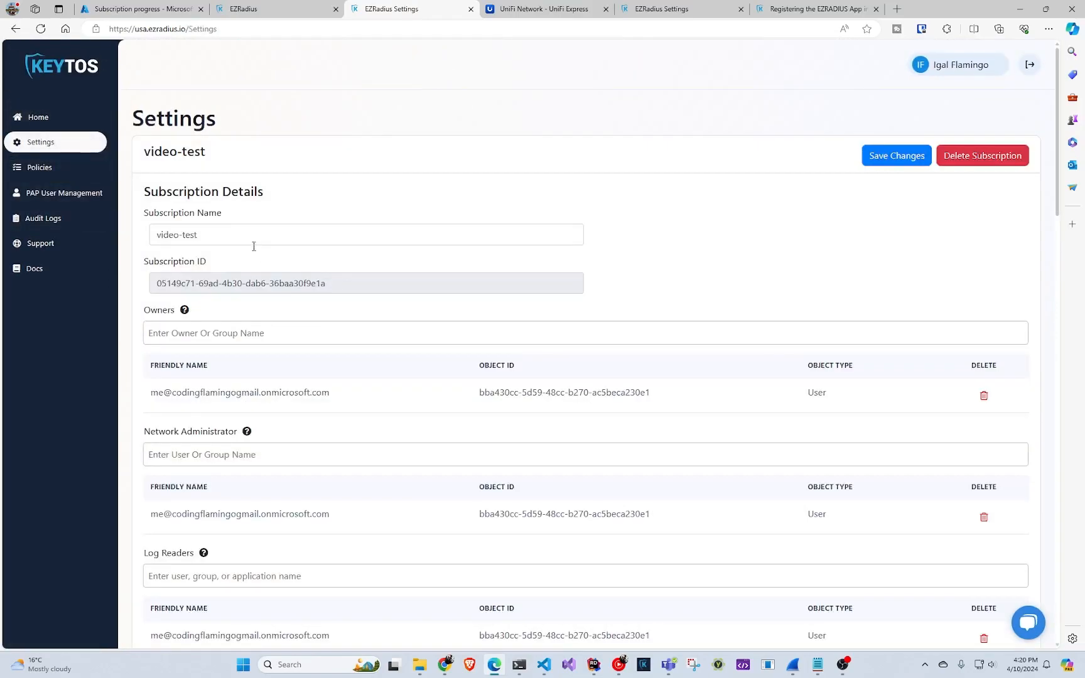
pyautogui.scroll(-10, 250, 239)
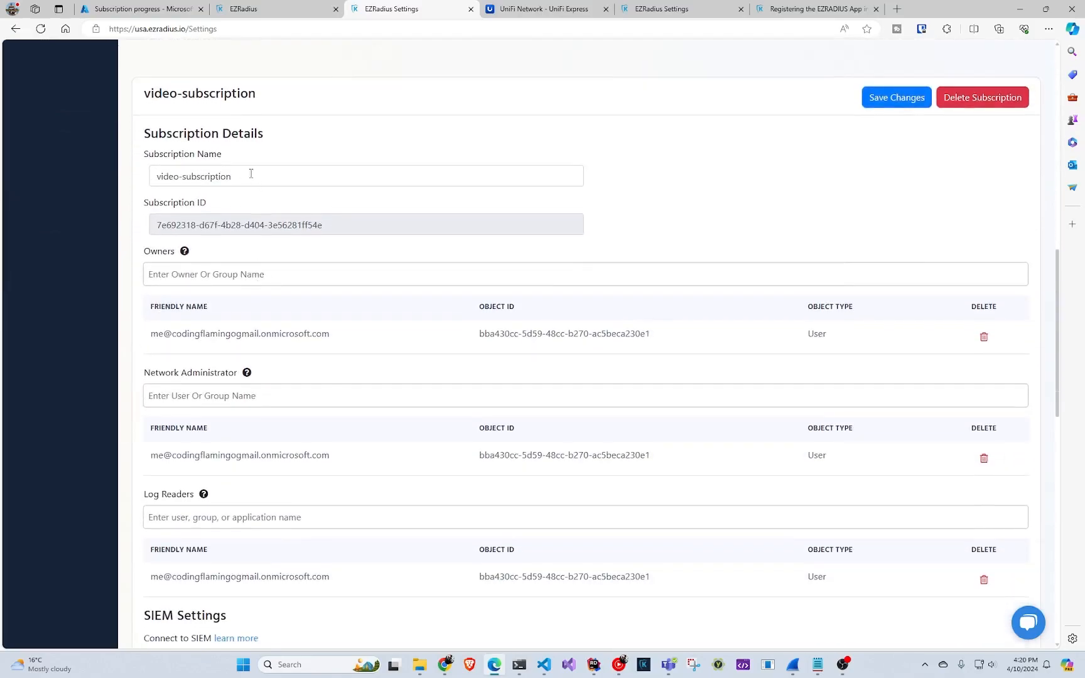
pyautogui.scroll(-2, 252, 174)
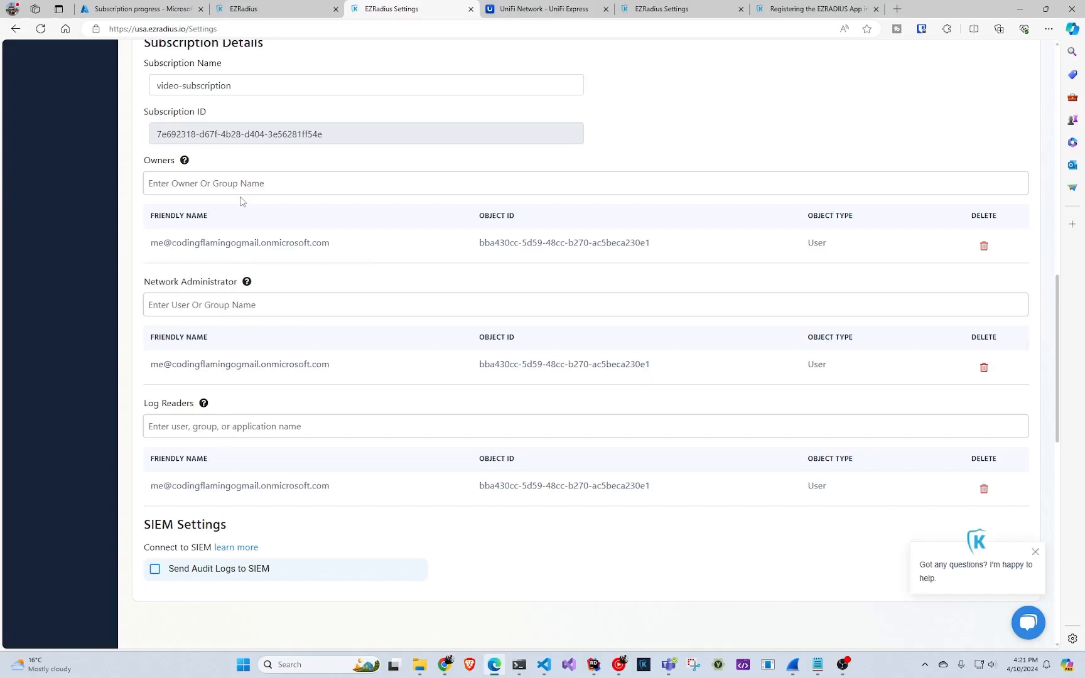
pyautogui.click(1034, 552)
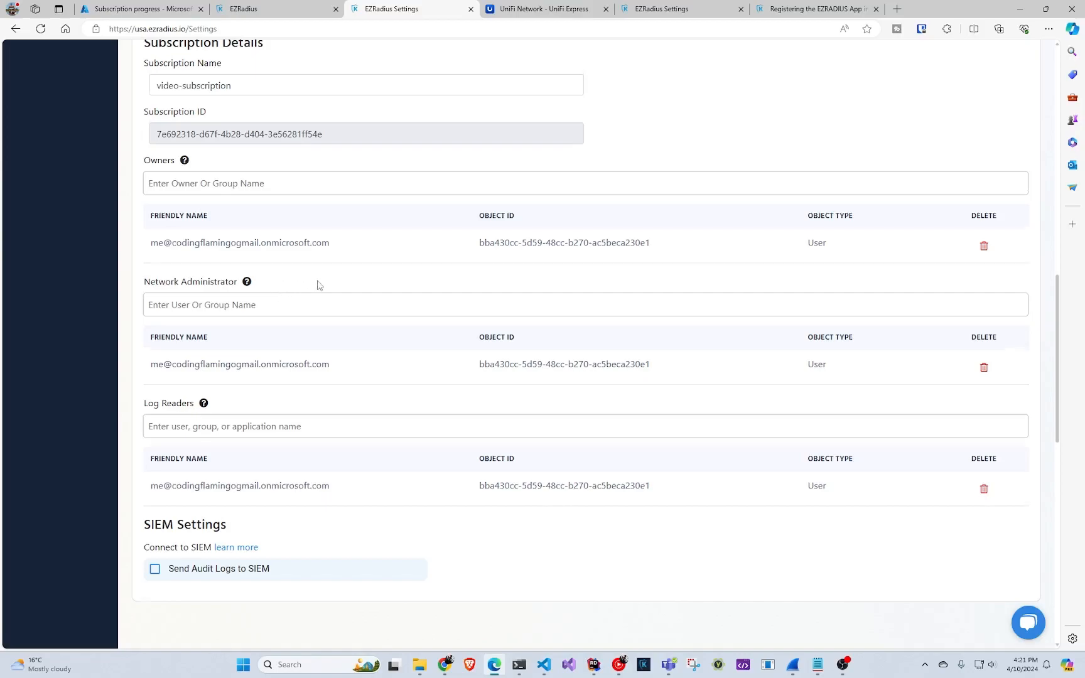
pyautogui.scroll(-2, 314, 286)
pyautogui.scroll(-1, 312, 298)
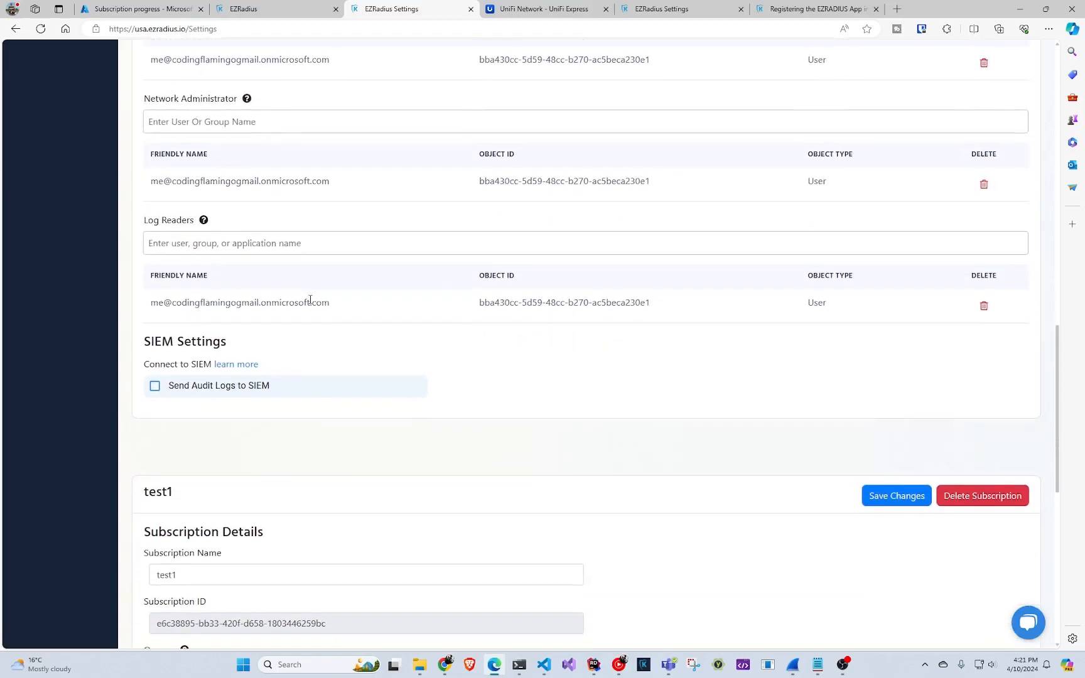
# Enable sending the video-subscription's audit logs to SIEM with Crowd Strike LogScale as the provider.
pyautogui.click(209, 390)
pyautogui.click(310, 432)
pyautogui.click(477, 387)
pyautogui.click(479, 420)
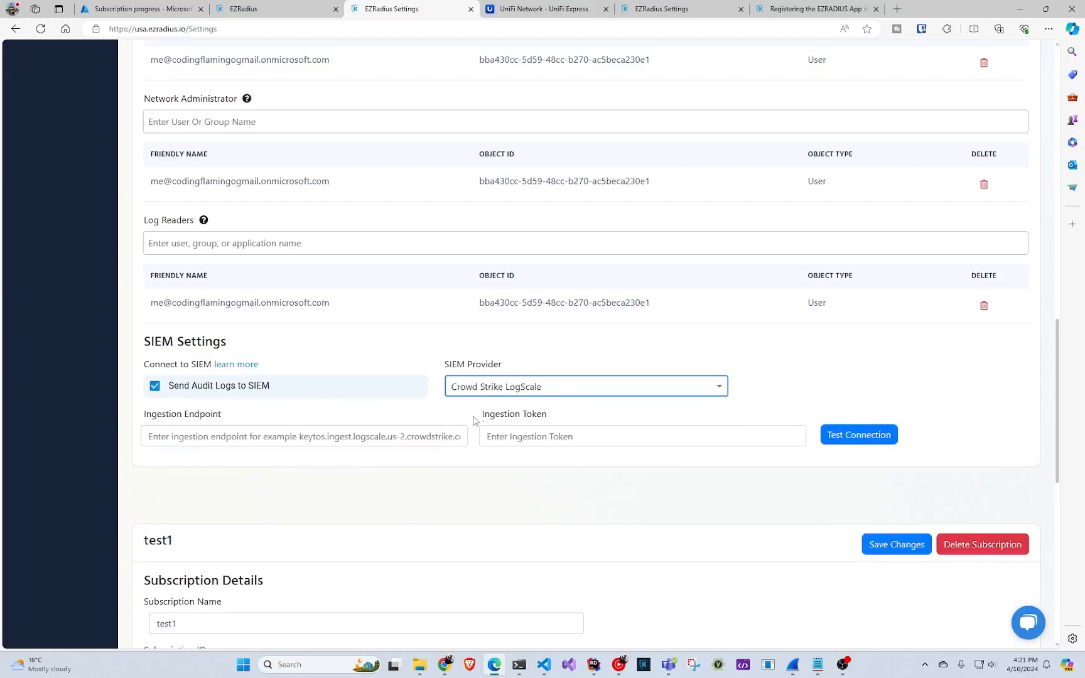
pyautogui.click(418, 436)
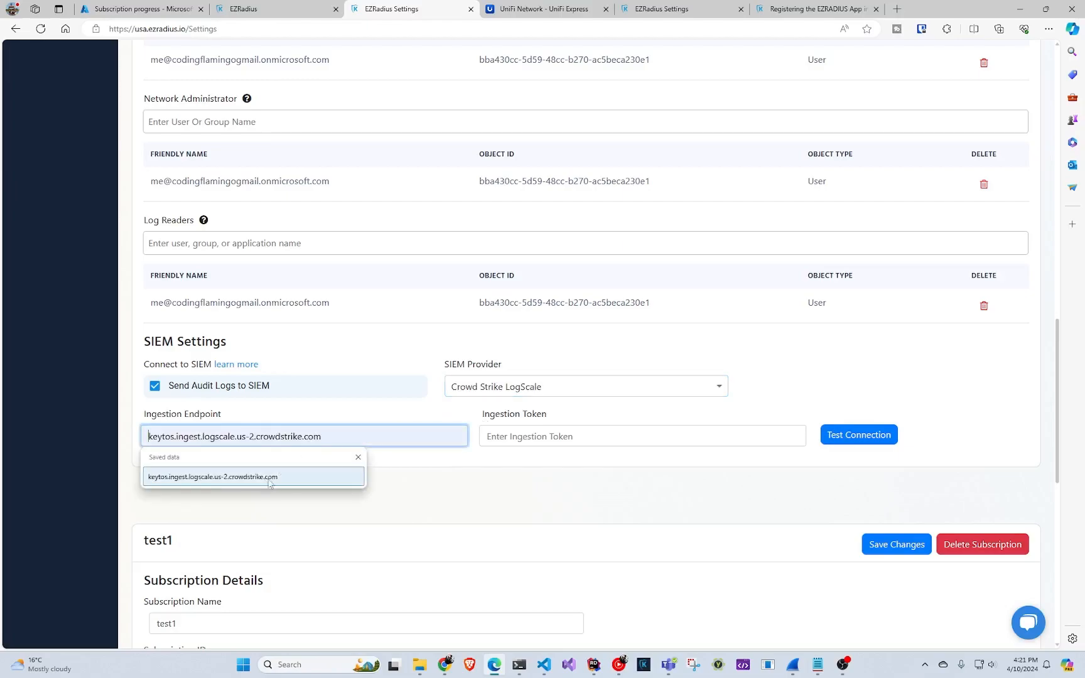
# Switch the video-subscription's SIEM provider to Sentinel and turn off sending audit logs to SIEM.
pyautogui.click(470, 393)
pyautogui.click(471, 402)
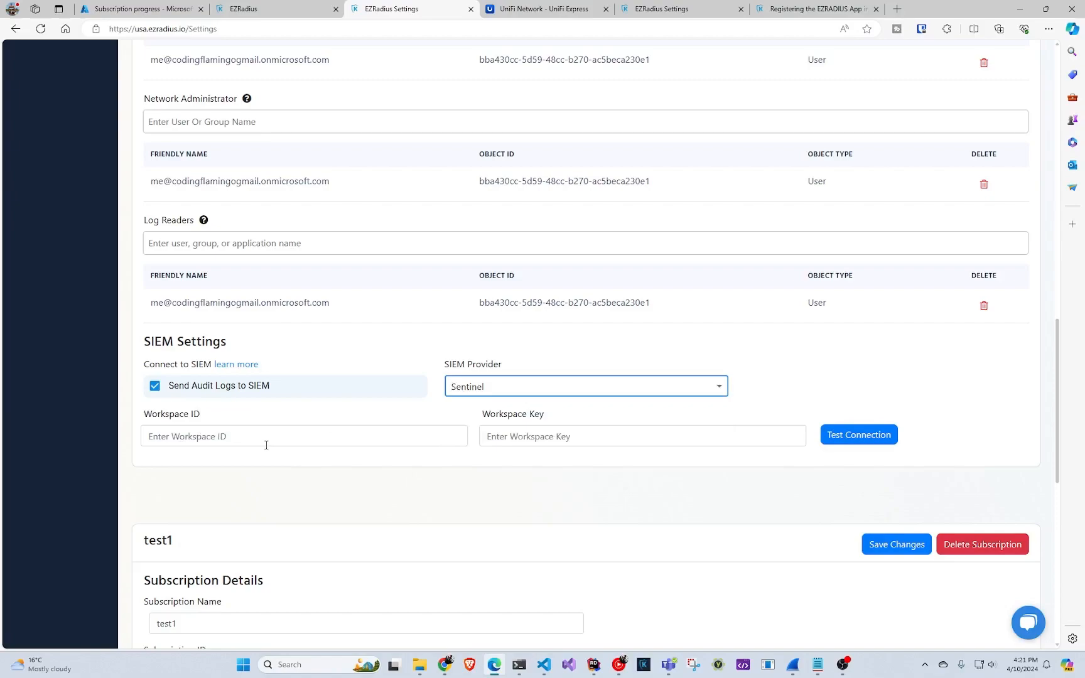
pyautogui.click(312, 436)
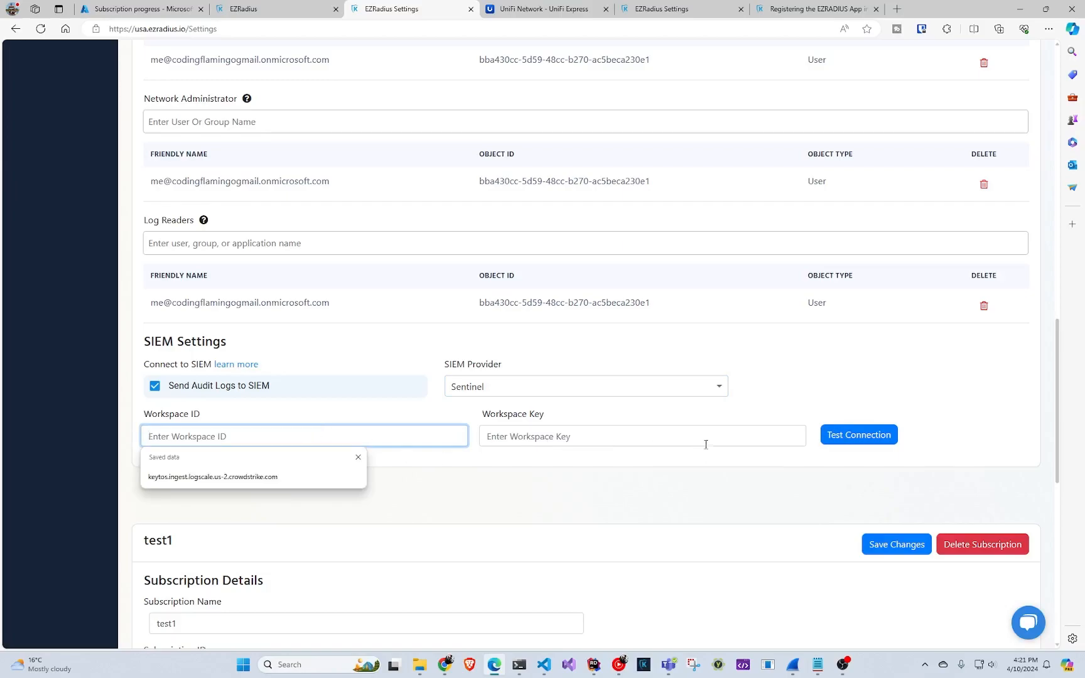
pyautogui.click(852, 389)
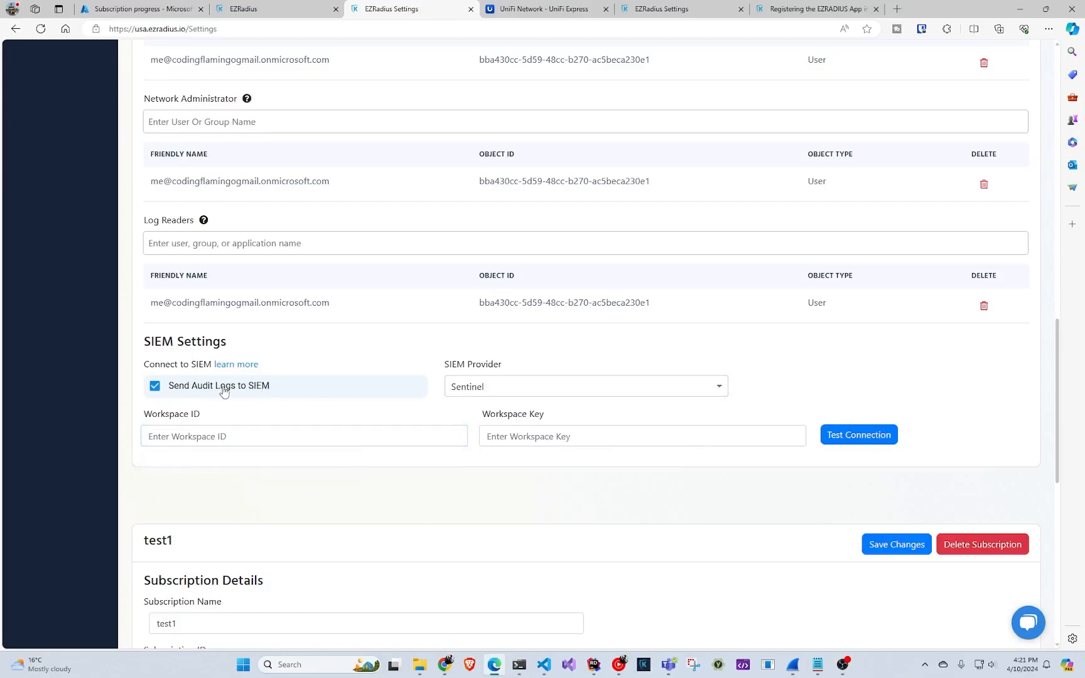
pyautogui.click(225, 390)
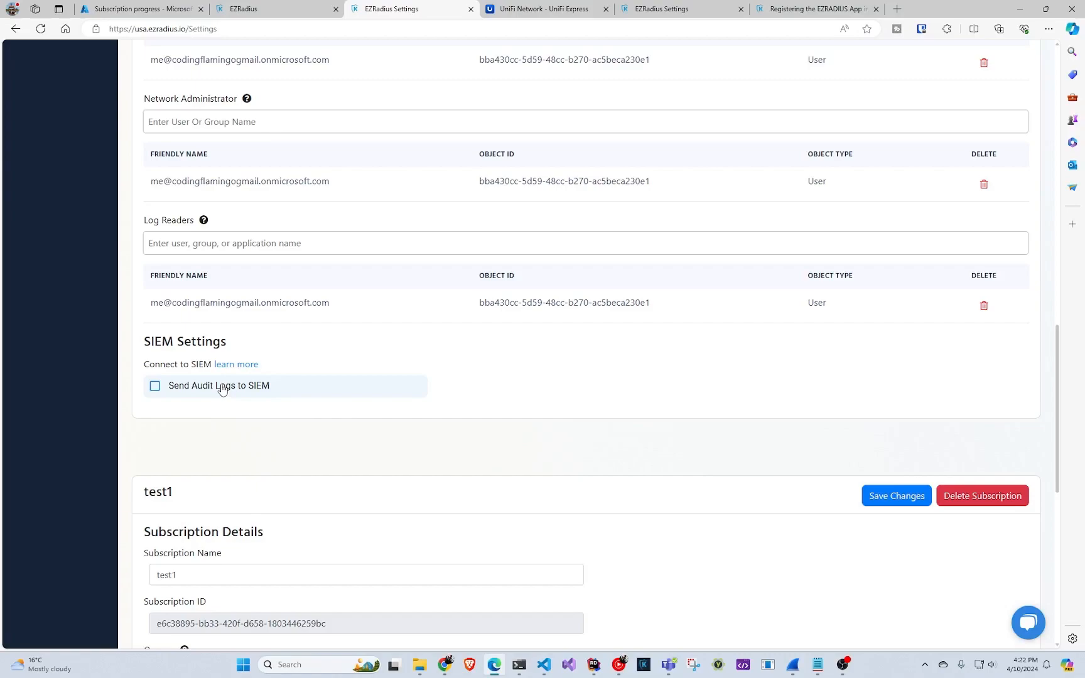
# Read the Keytos documentation on creating Azure dashboards for EZRADIUS through to the sample dashboard.
pyautogui.click(810, 9)
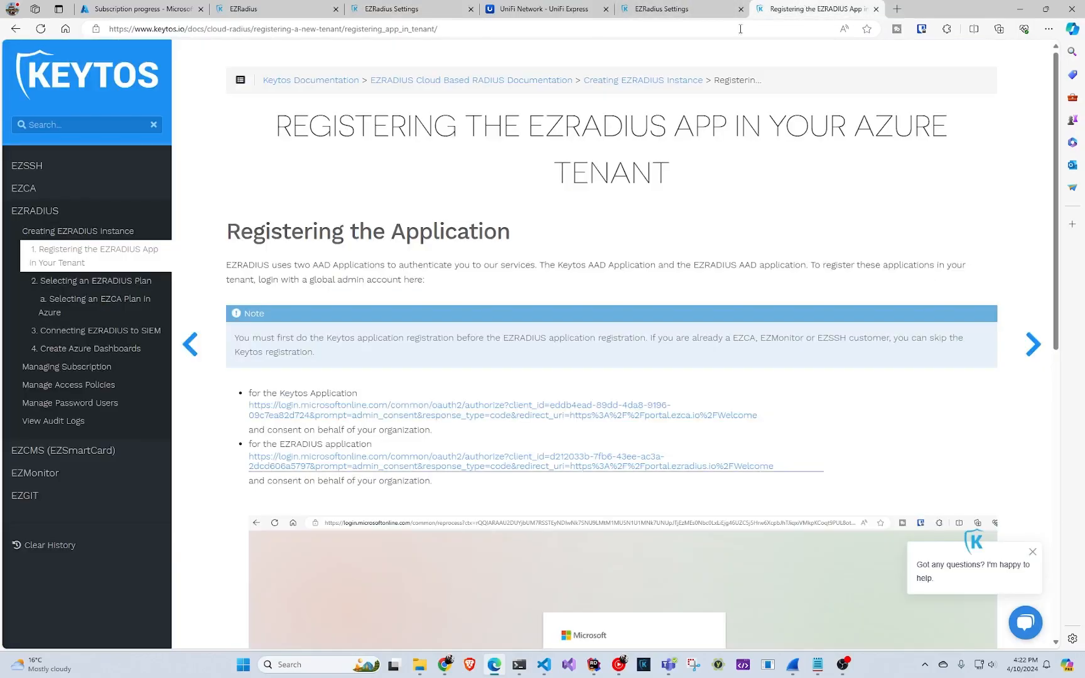
pyautogui.scroll(-3, 72, 306)
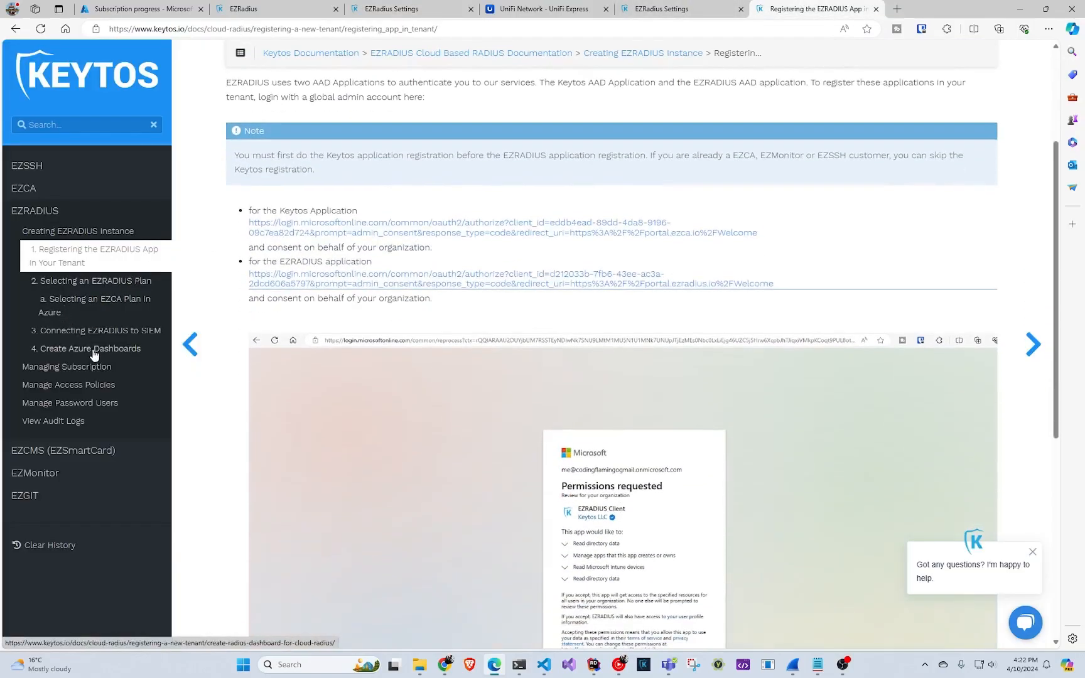
pyautogui.click(93, 351)
pyautogui.scroll(-15, 405, 326)
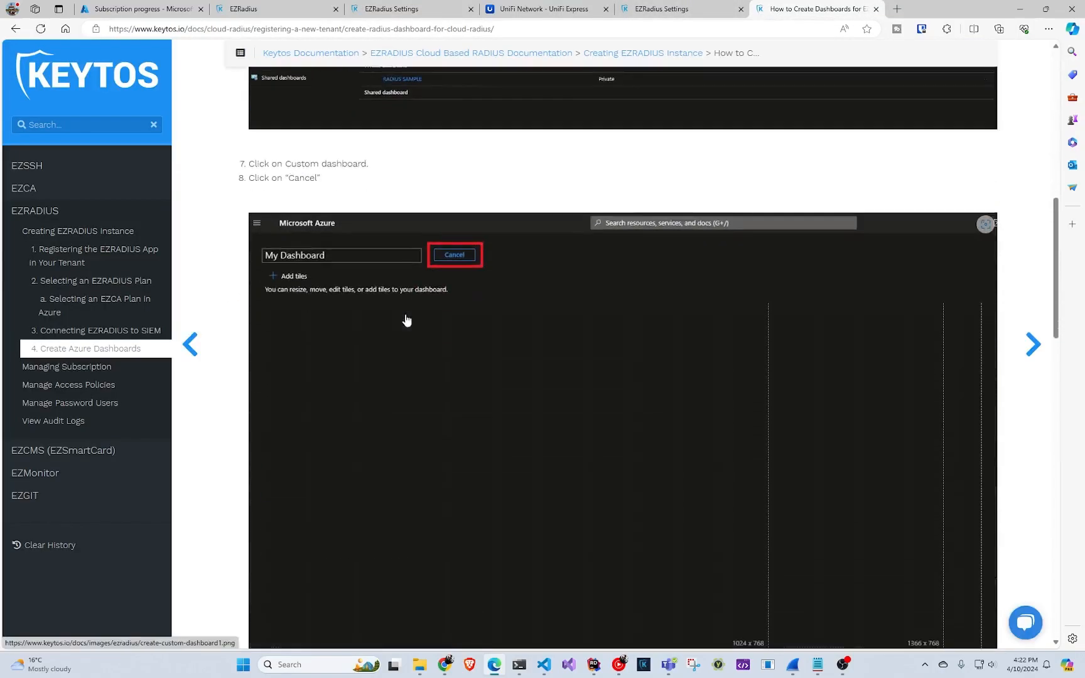
pyautogui.scroll(-10, 404, 334)
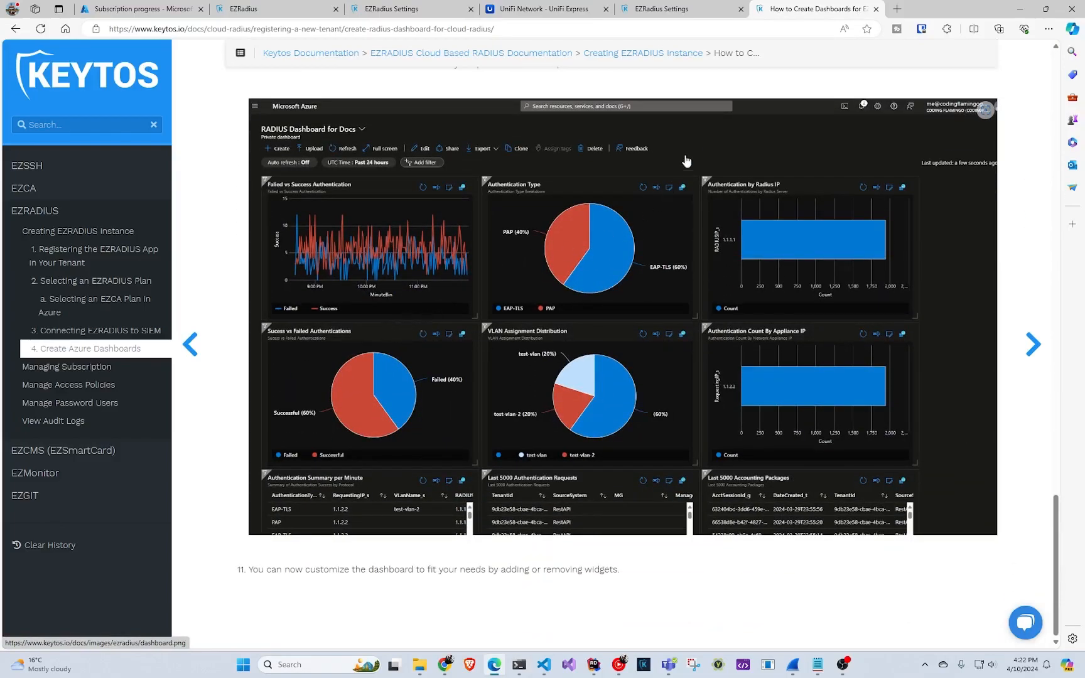
# Return to the EZRadius portal and open its audit logs.
pyautogui.hotkey('ctrl', 'shift', 'Tab')
pyautogui.scroll(-12, 354, 241)
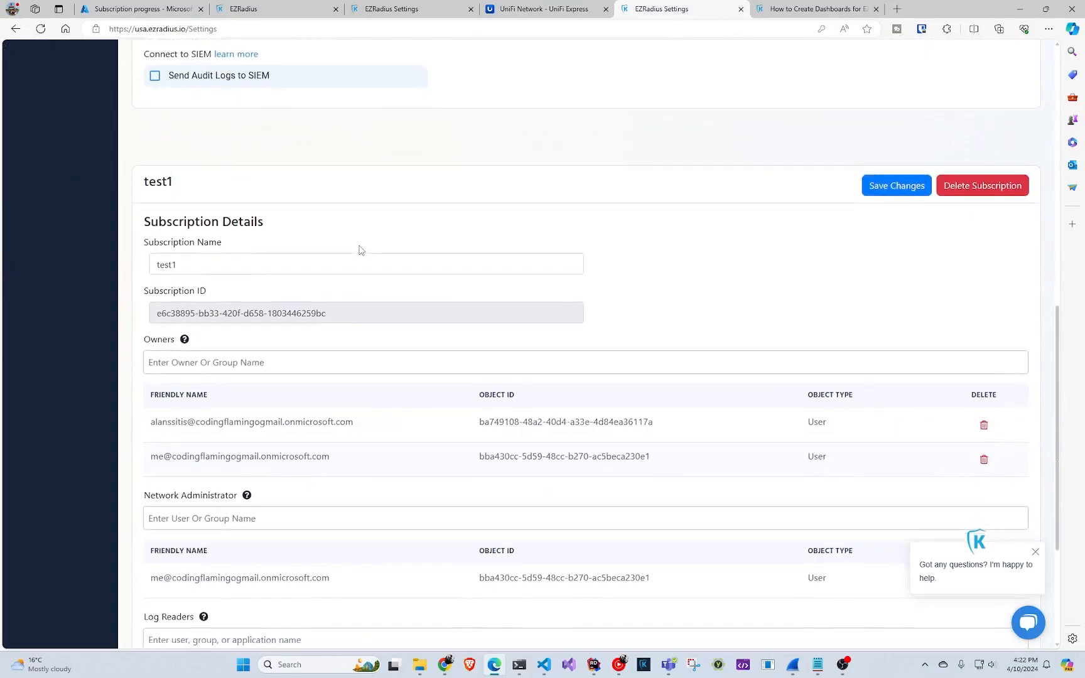
pyautogui.scroll(15, 361, 262)
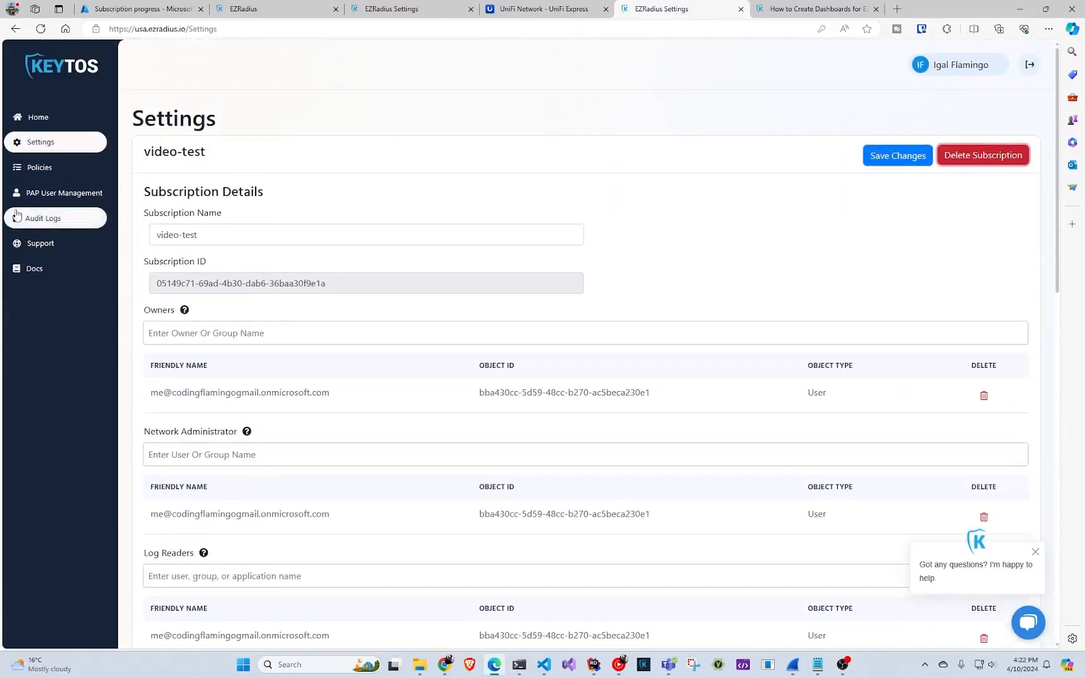
pyautogui.click(25, 217)
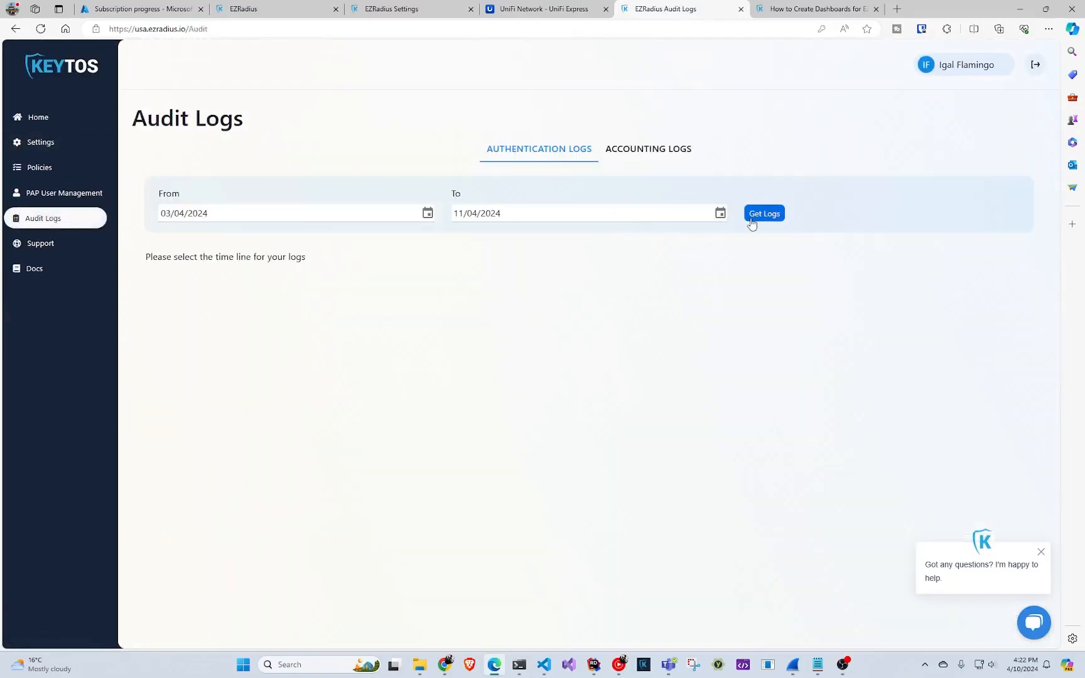